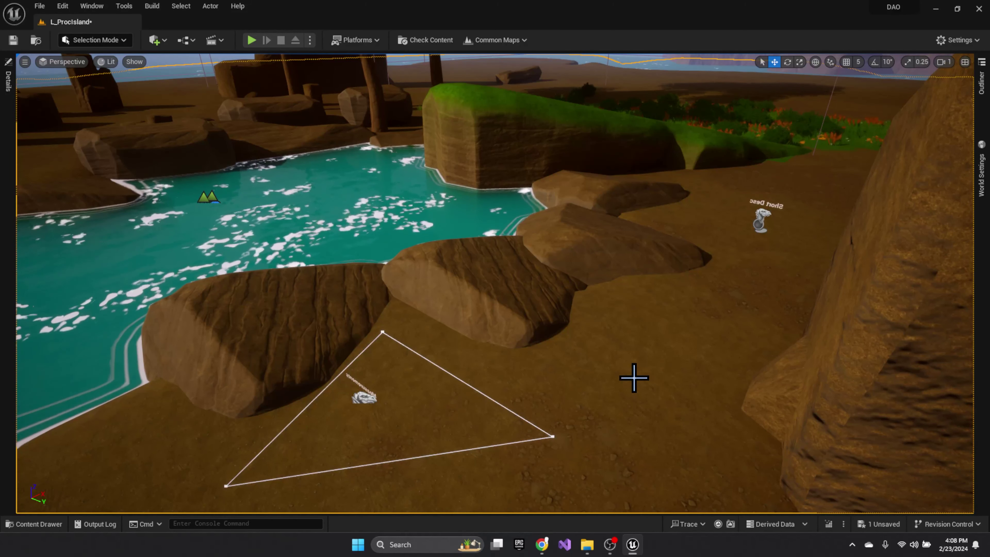
Start renaming the Short Desc marker by typing 'Landsacape Issue' into its Marker Name field
{"action": "left_click", "coordinate": [173, 211]}
{"action": "type", "text": "Land"}
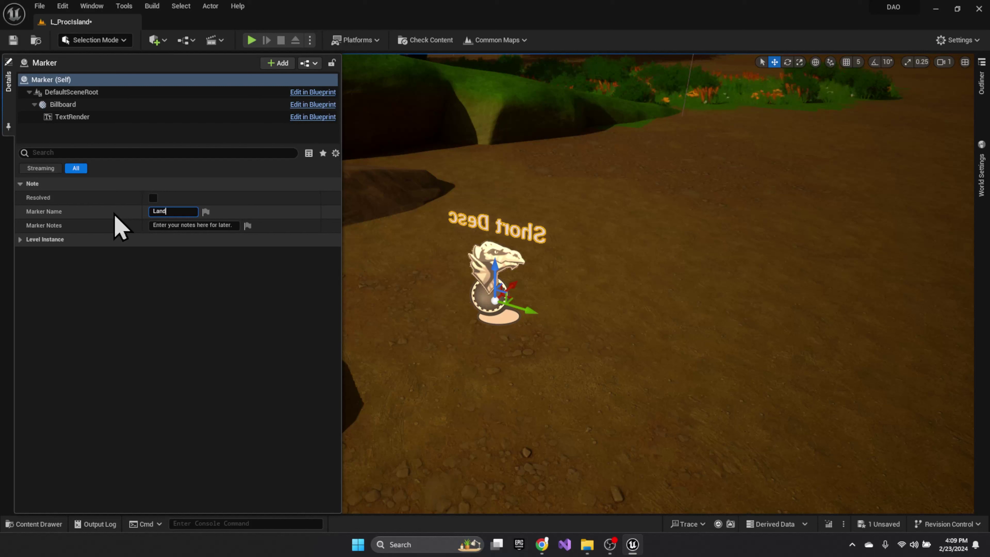
{"action": "type", "text": "sa"}
{"action": "type", "text": "cape Issue"}
Confirm the marker name Landscape Issue and replace its Marker Notes with 'Need to fix issue'
{"action": "key", "text": "Return"}
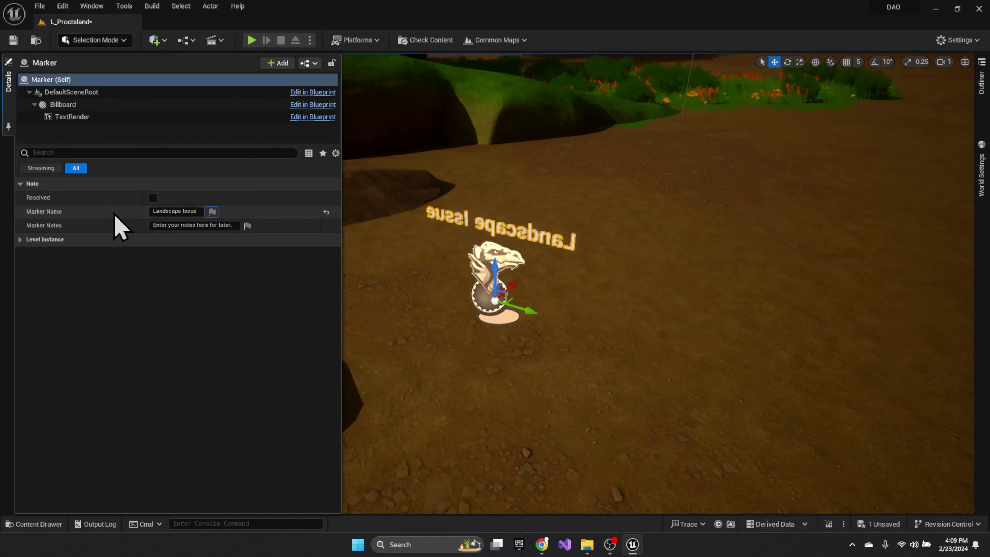
{"action": "left_click", "coordinate": [174, 225]}
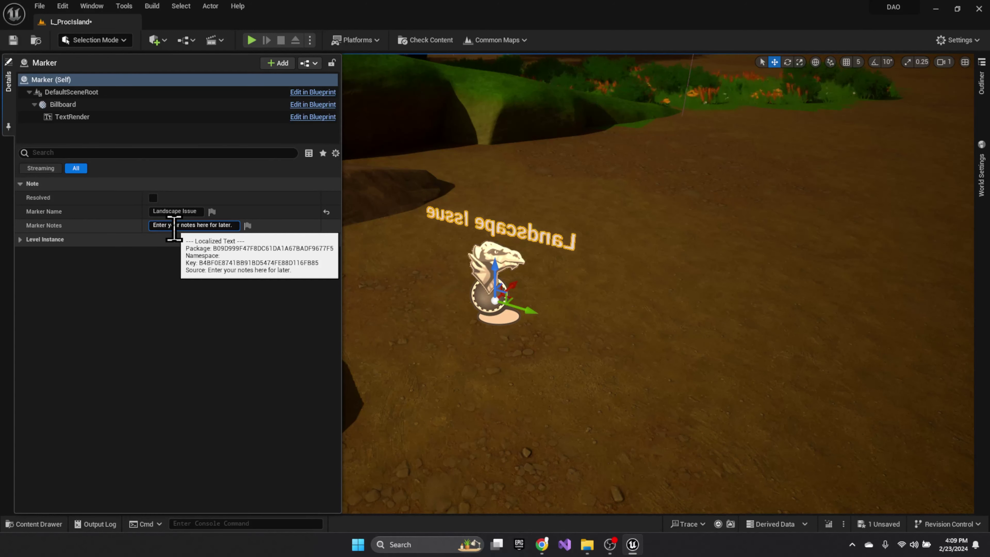
{"action": "key", "text": "ctrl+a"}
{"action": "type", "text": "Need"}
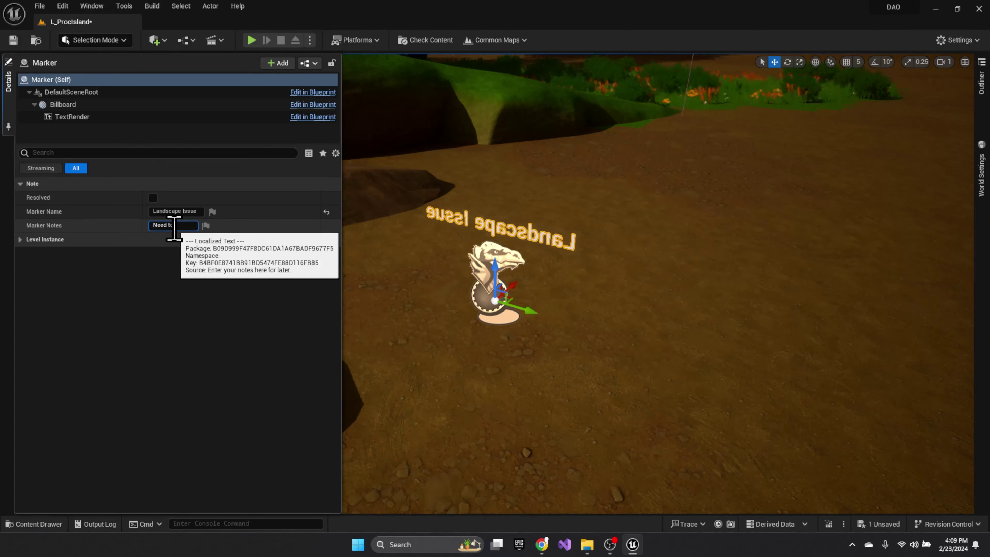
{"action": "type", "text": " to fix issue"}
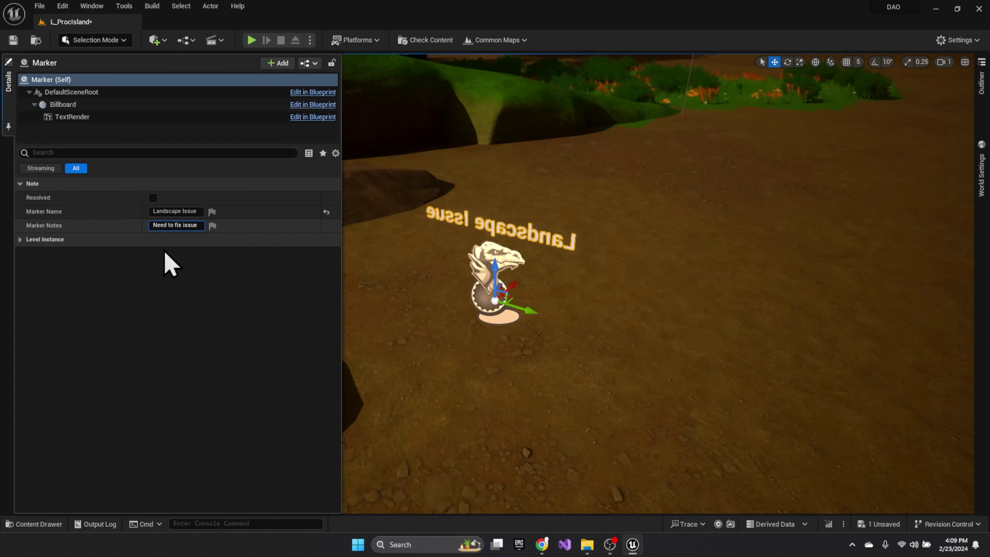
{"action": "key", "text": "Return"}
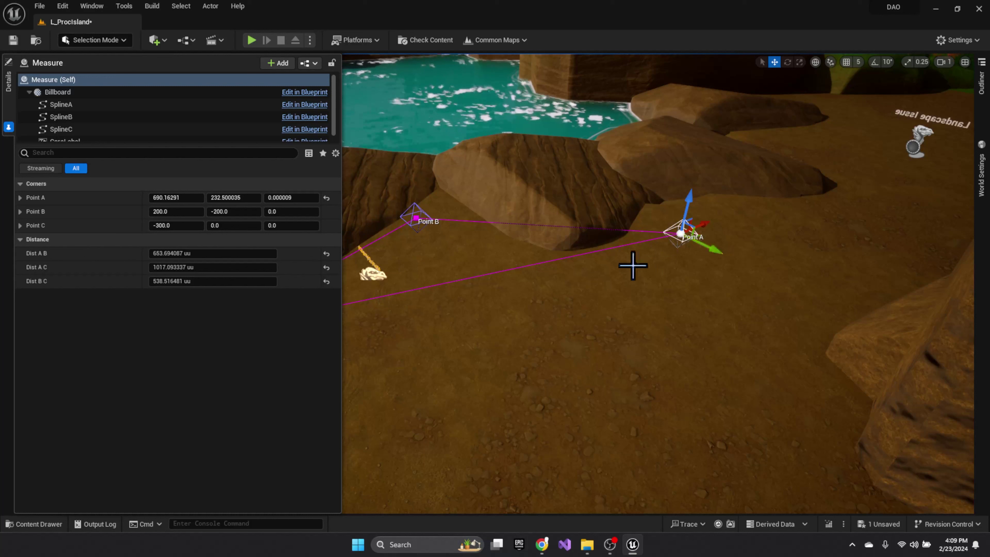
Drag the Measure actor's Point A toward the foreground so Dist A B reads 803.77 uu
{"action": "left_click_drag", "start_coordinate": [691, 229], "coordinate": [767, 438]}
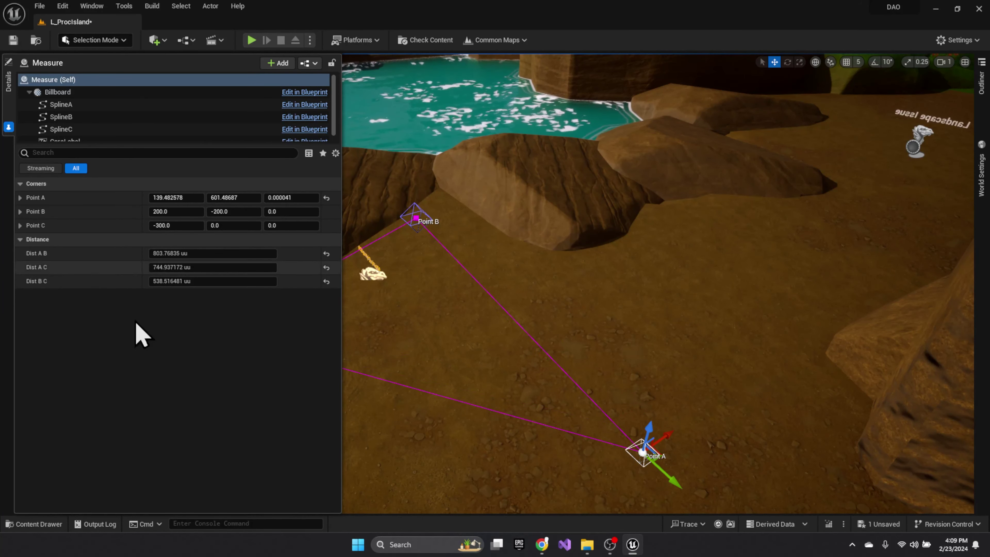
{"action": "left_click", "coordinate": [544, 330]}
Run the Tool_RenameSelected editor utility widget, then browse to the WkLibrary/Demo textures folder
{"action": "right_click", "coordinate": [544, 330]}
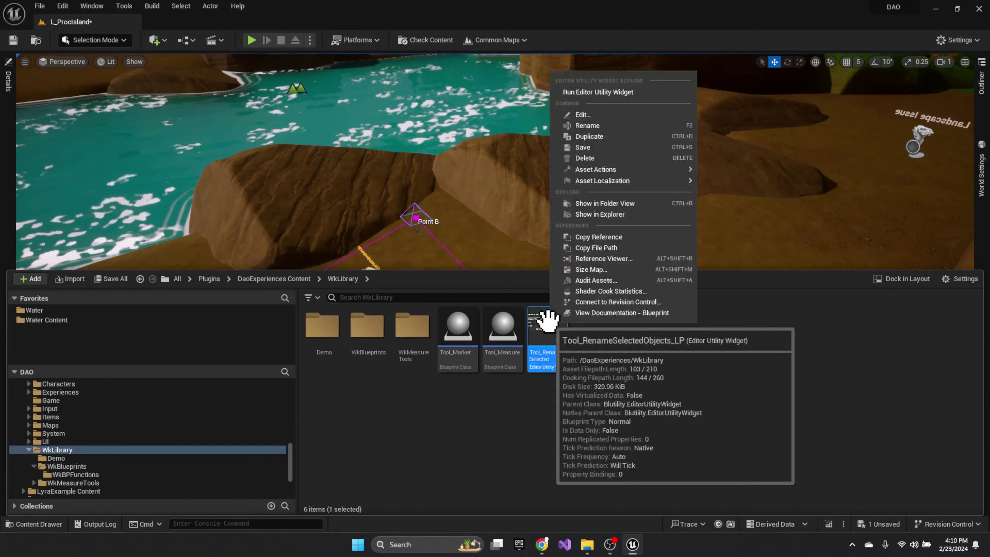
{"action": "left_click", "coordinate": [595, 92]}
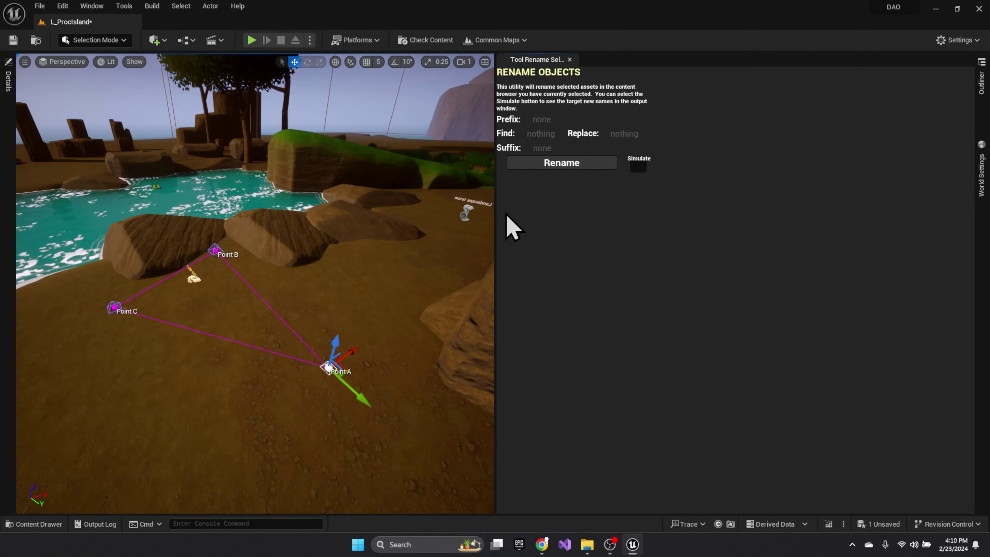
{"action": "left_click", "coordinate": [34, 524]}
{"action": "left_click", "coordinate": [56, 458]}
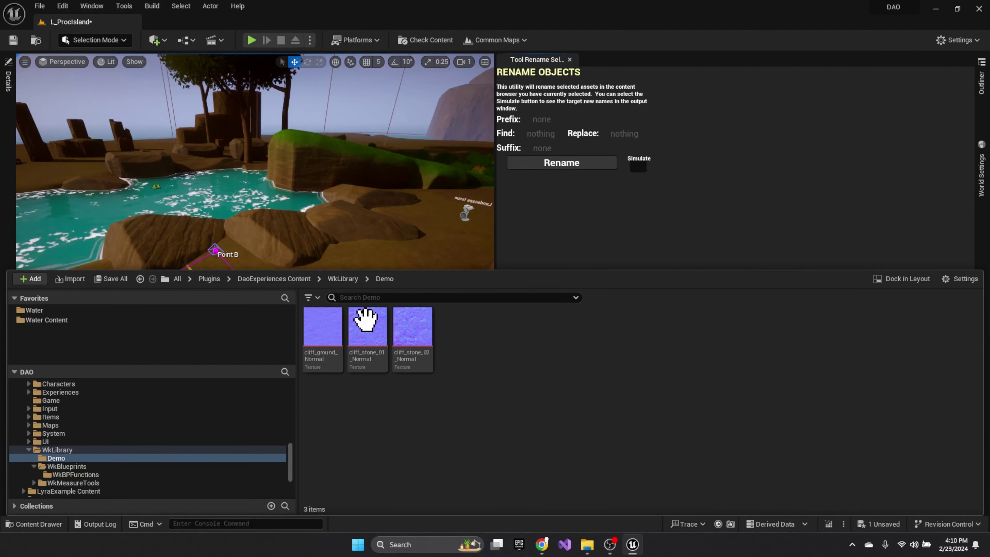
Select the three cliff normal textures and set Prefix T_, Find _Normal, Replace _N
{"action": "left_click", "coordinate": [331, 339]}
{"action": "left_click", "coordinate": [412, 340], "text": "shift"}
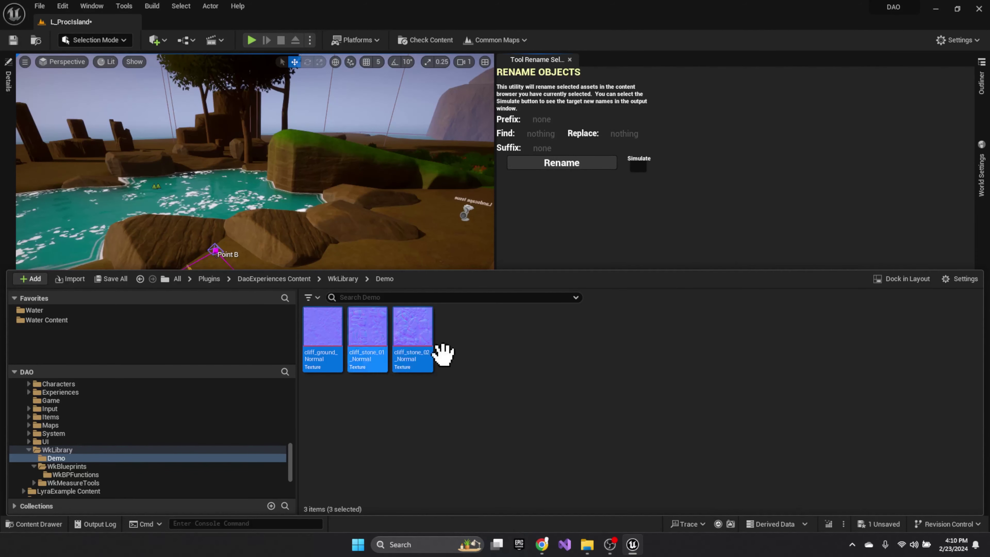
{"action": "left_click", "coordinate": [545, 119]}
{"action": "type", "text": "T_"}
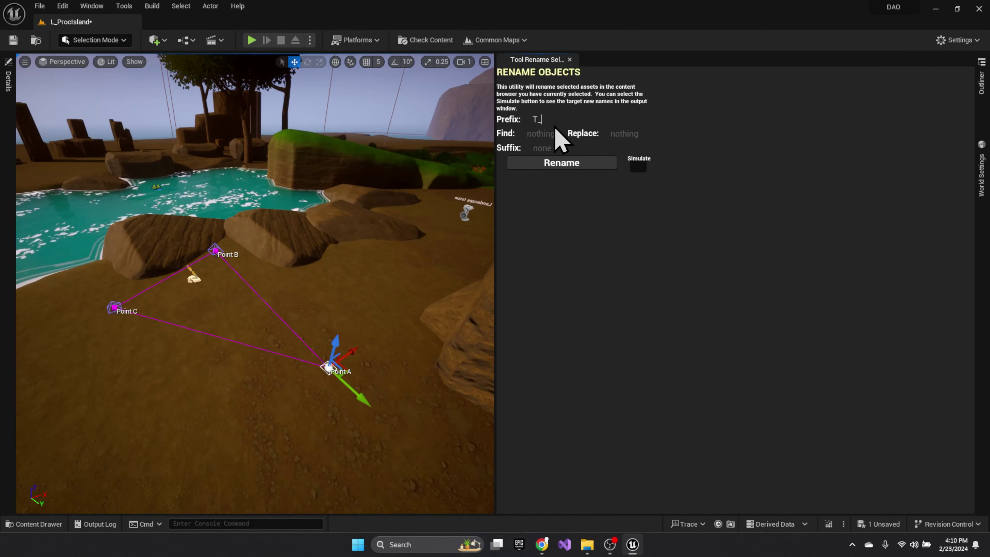
{"action": "left_click", "coordinate": [541, 134]}
{"action": "type", "text": "_Normal"}
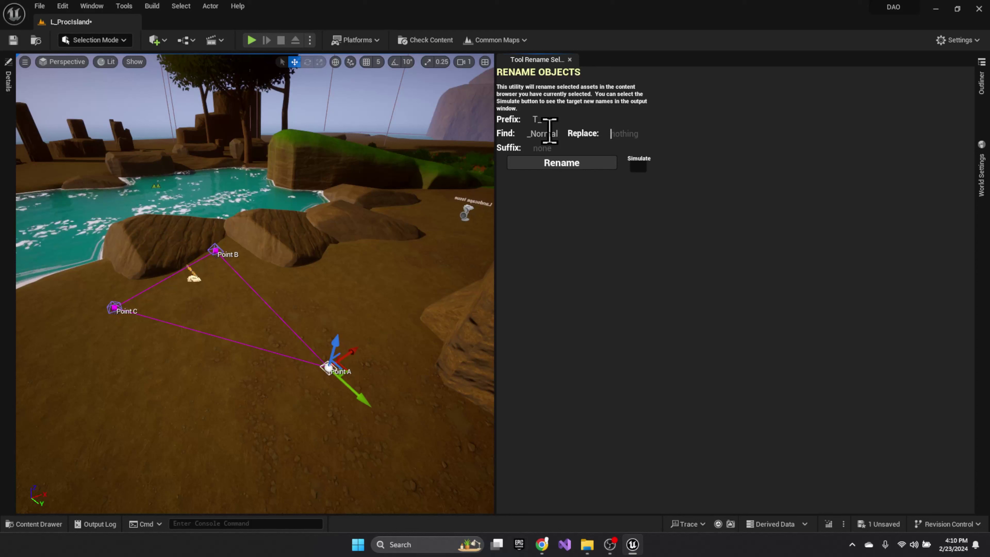
{"action": "key", "text": "Tab"}
{"action": "type", "text": "_N"}
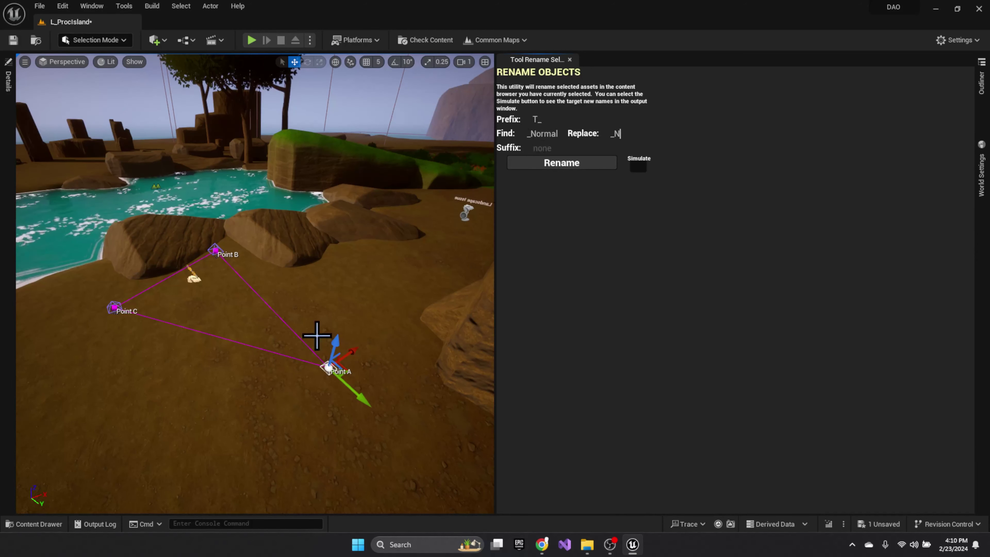
{"action": "left_click", "coordinate": [47, 523]}
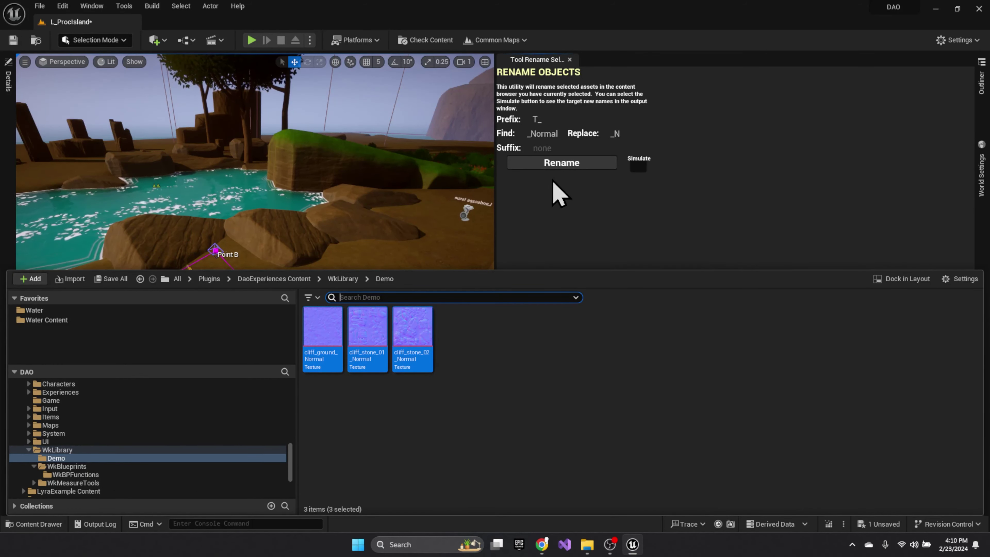
Apply the rename, verify the new T_cliff_..._N texture names, and return to WkLibrary
{"action": "left_click", "coordinate": [561, 163]}
{"action": "left_click", "coordinate": [38, 524]}
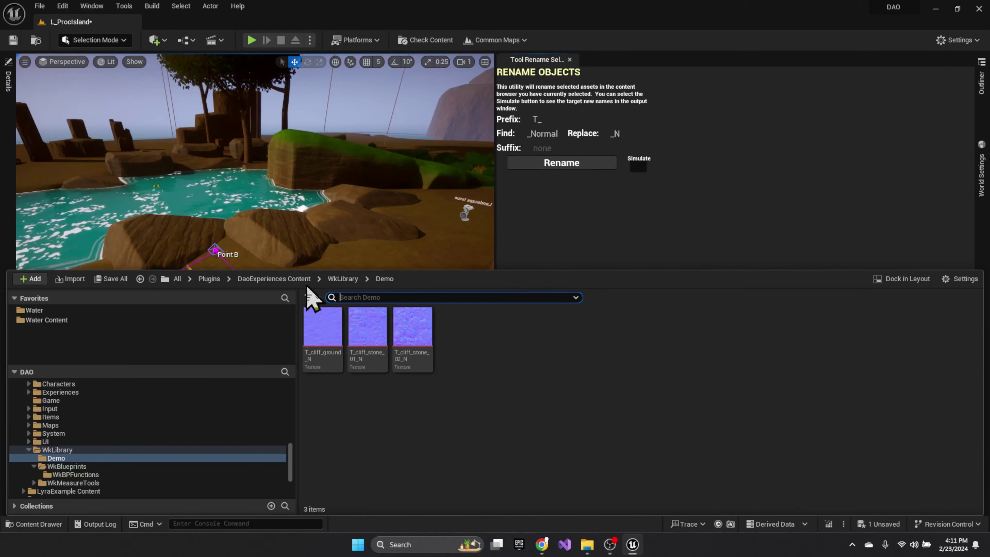
{"action": "left_click", "coordinate": [59, 449]}
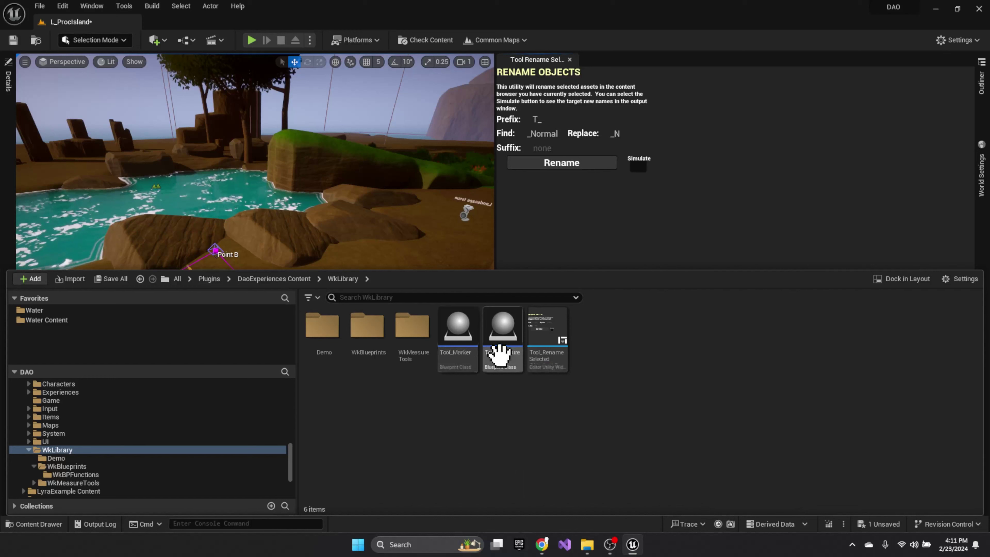
Open the Tool_Marker Blueprint and expand its Class Settings Advanced options and 13-entry Hide Categories list
{"action": "double_click", "coordinate": [445, 346]}
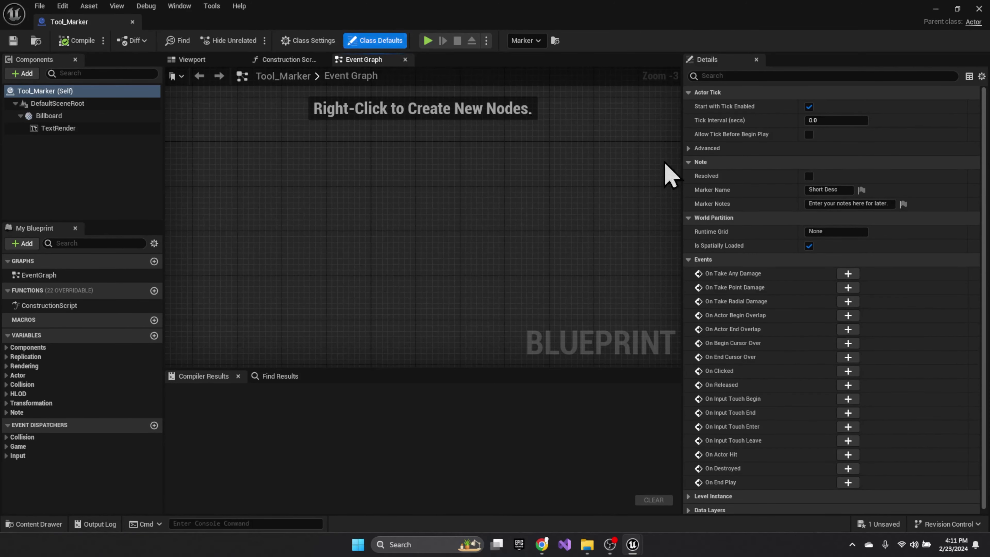
{"action": "scroll", "coordinate": [718, 349], "scroll_direction": "down", "scroll_amount": 1}
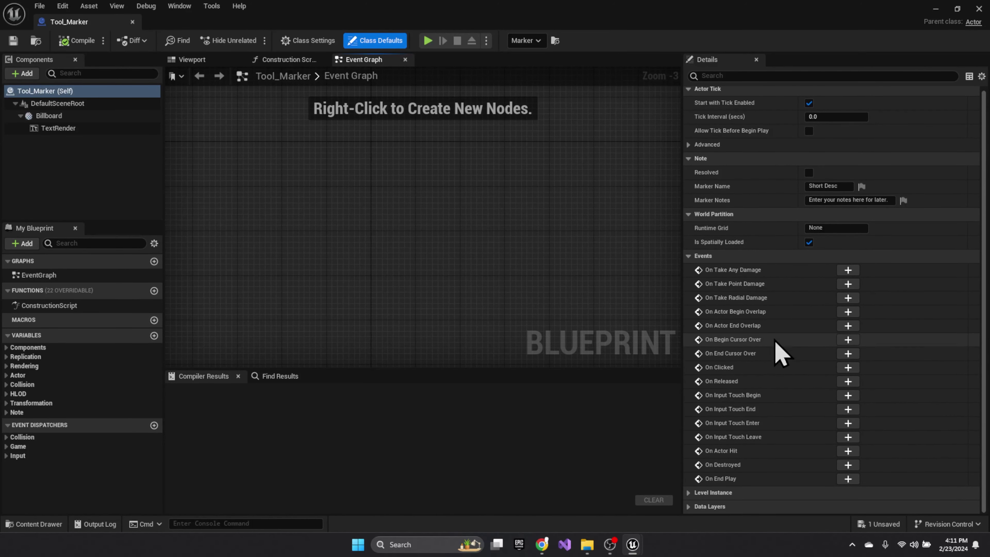
{"action": "left_click", "coordinate": [325, 42]}
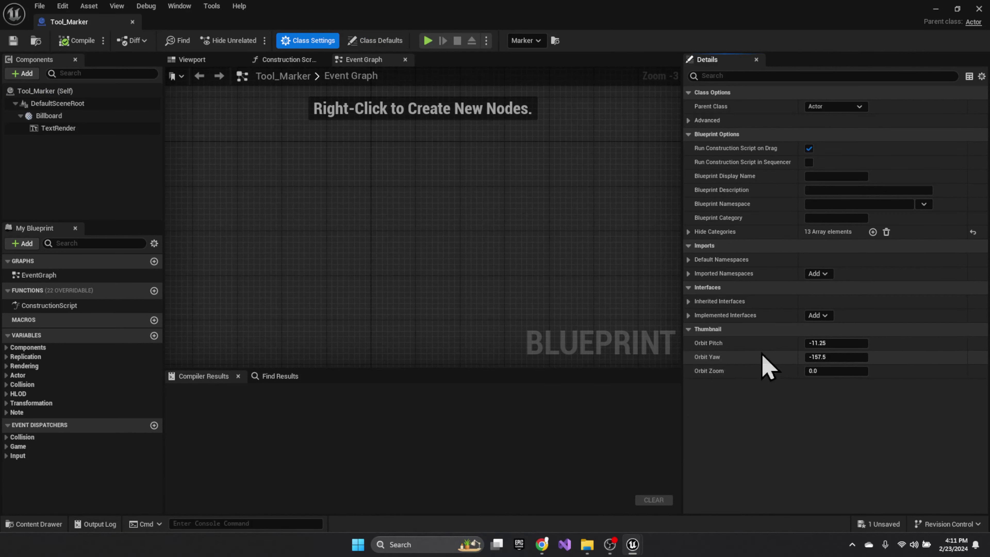
{"action": "left_click", "coordinate": [688, 120]}
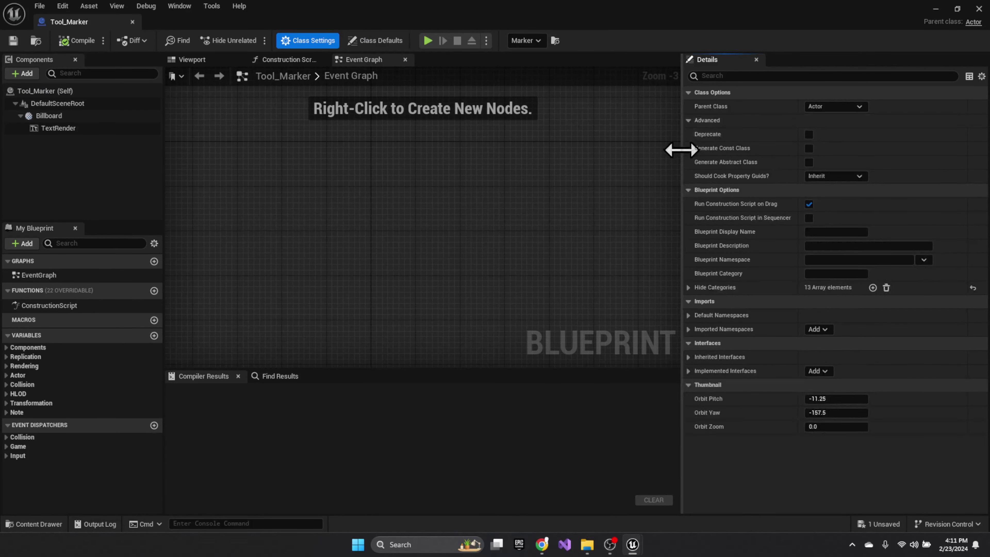
{"action": "left_click", "coordinate": [688, 288]}
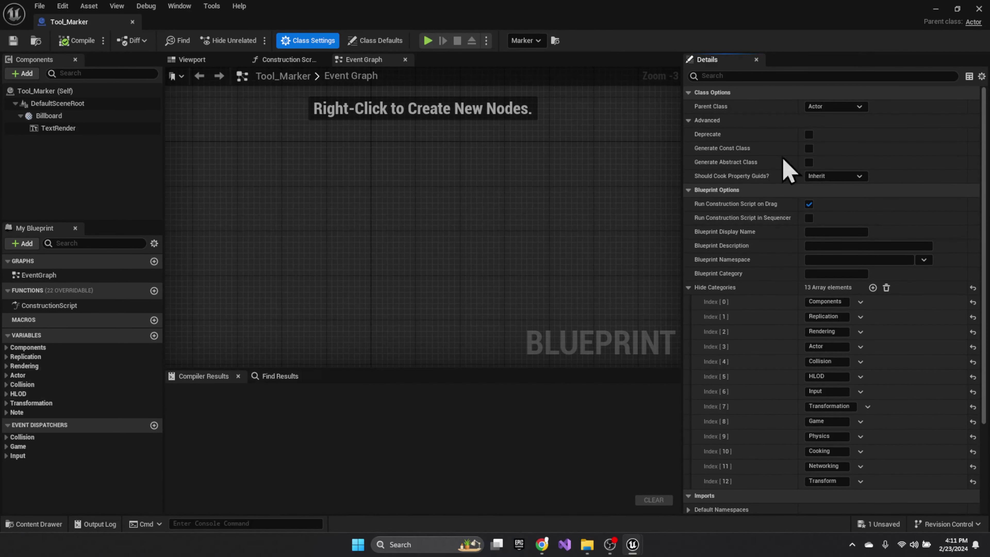
{"action": "left_click", "coordinate": [936, 10]}
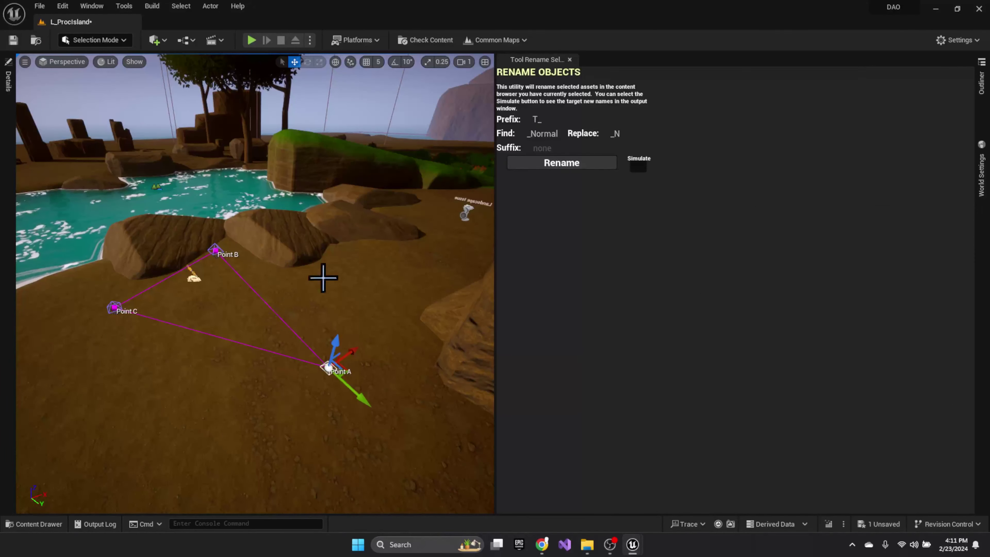
{"action": "left_click", "coordinate": [8, 80]}
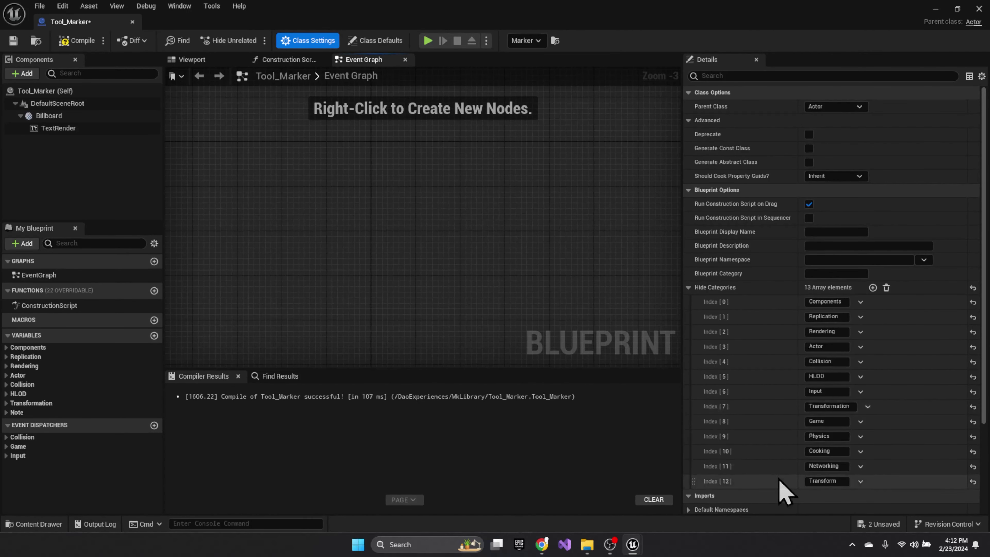
Clear Cooking from Hide Categories Index 10, recompile, and tick Is Editor Only Actor in Class Defaults
{"action": "left_click", "coordinate": [972, 451]}
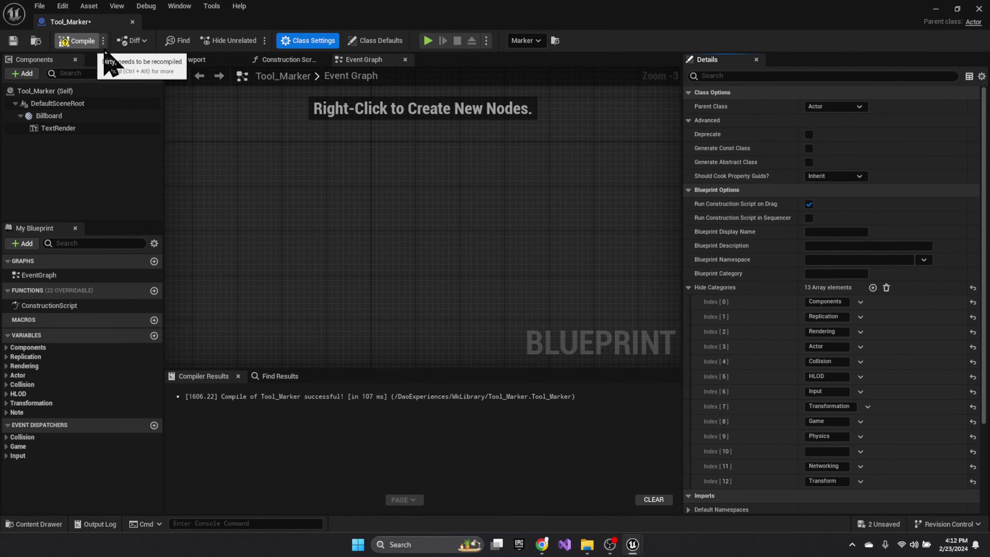
{"action": "left_click", "coordinate": [65, 41]}
{"action": "left_click", "coordinate": [375, 41]}
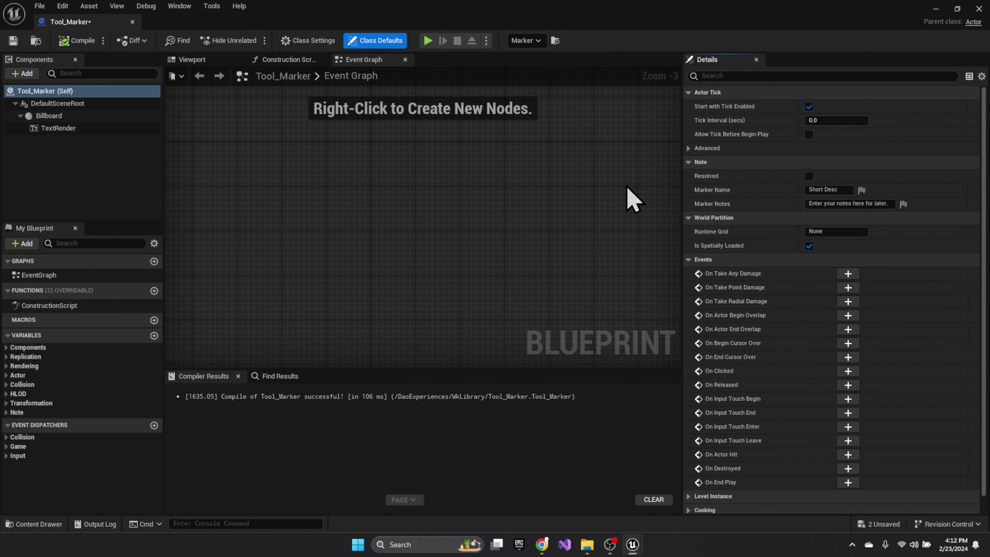
{"action": "scroll", "coordinate": [740, 351], "scroll_direction": "down", "scroll_amount": 1}
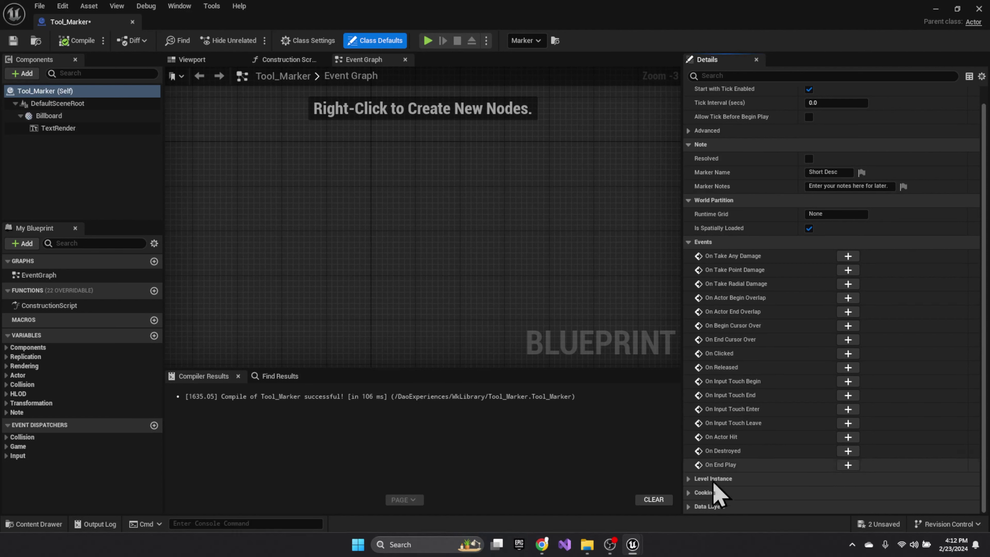
{"action": "left_click", "coordinate": [689, 492]}
{"action": "scroll", "coordinate": [741, 448], "scroll_direction": "down", "scroll_amount": 2}
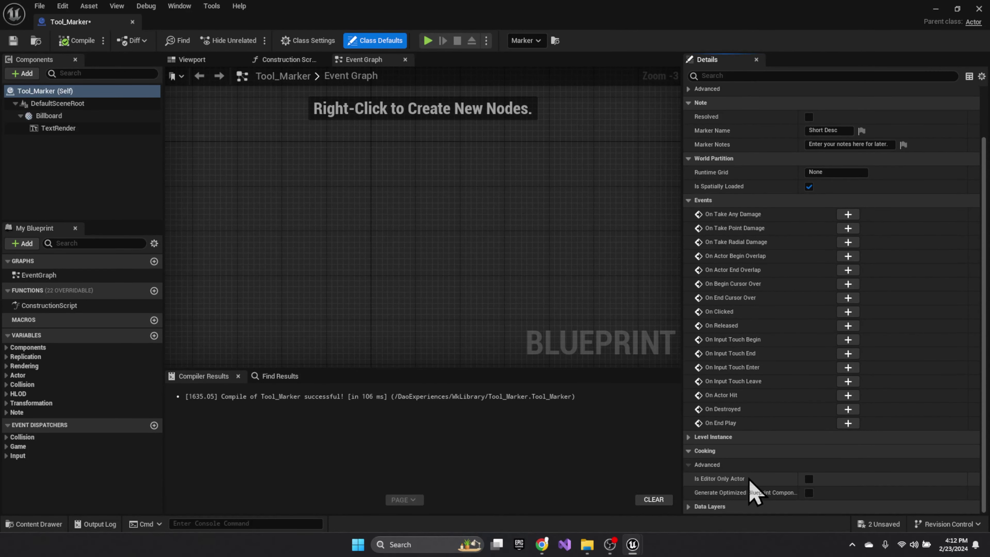
{"action": "left_click", "coordinate": [810, 478]}
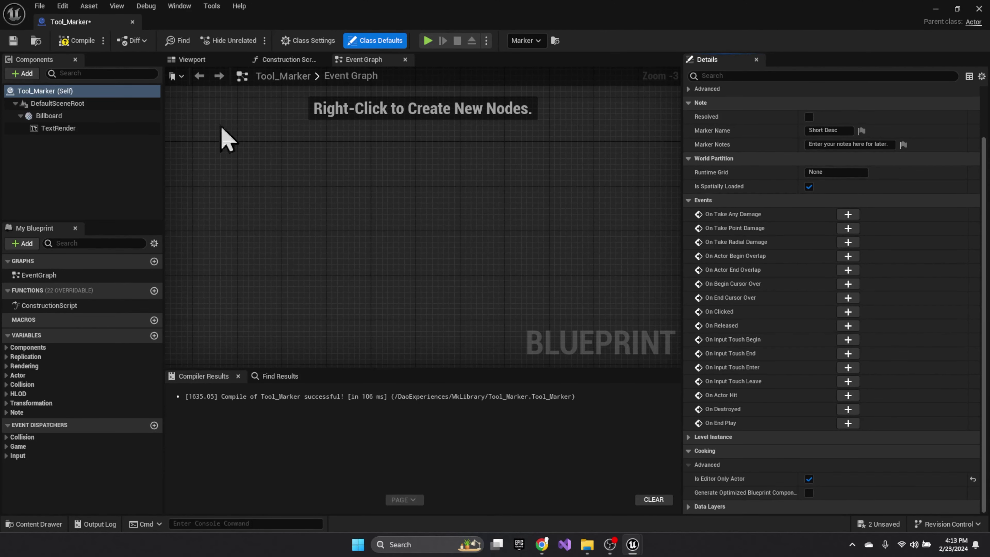
Recompile, set Hide Categories Index 10 back to Cooking, and compile Tool_Marker again
{"action": "left_click", "coordinate": [93, 44]}
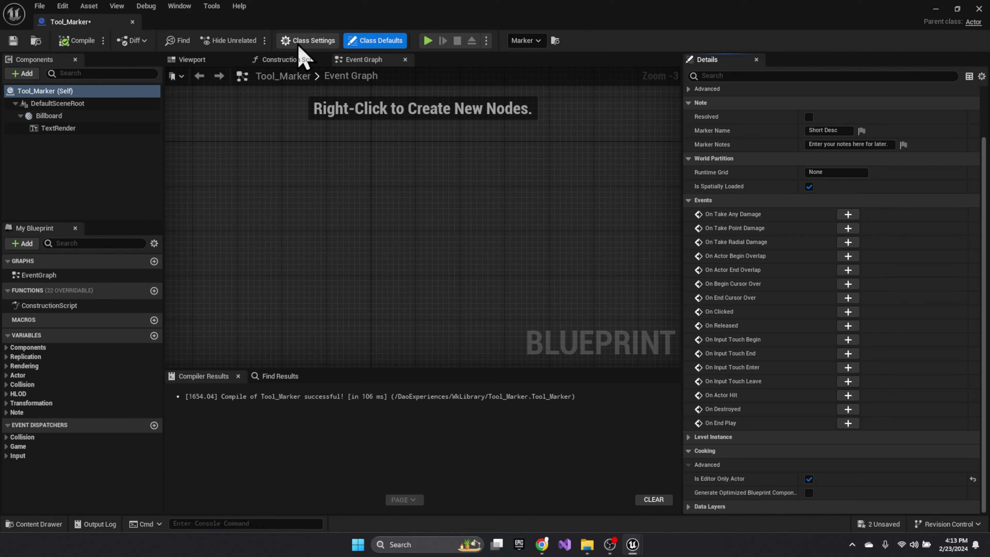
{"action": "left_click", "coordinate": [307, 41]}
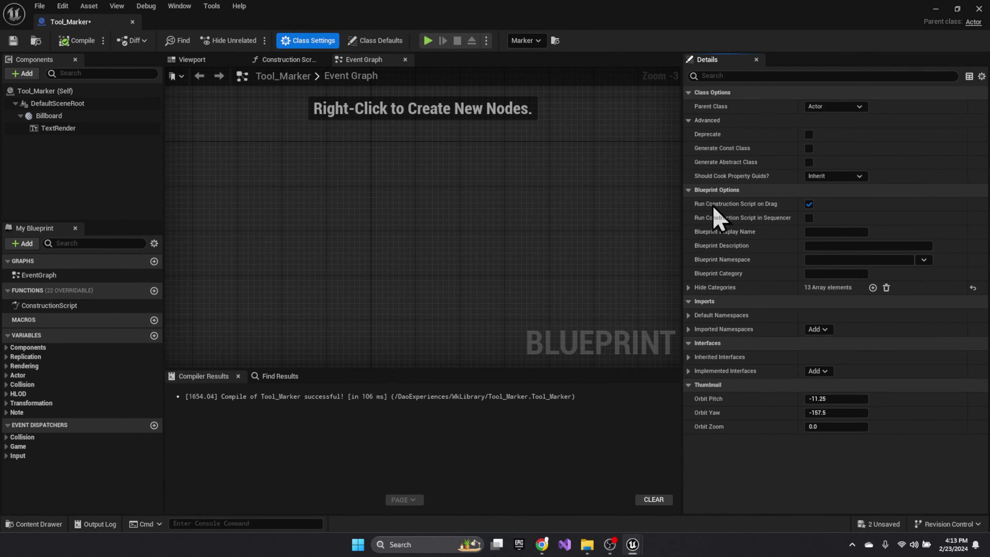
{"action": "left_click", "coordinate": [689, 288]}
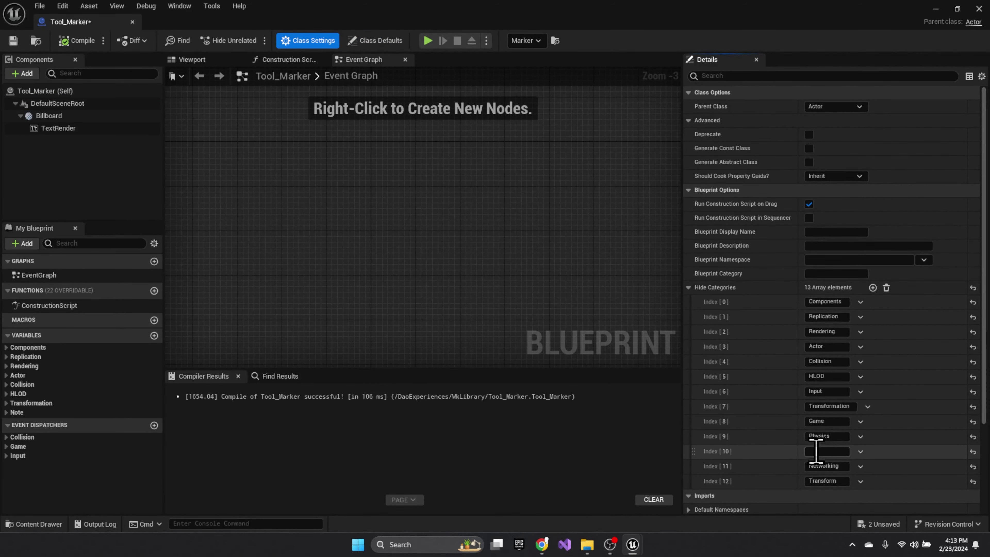
{"action": "left_click", "coordinate": [827, 451]}
{"action": "left_click", "coordinate": [561, 219]}
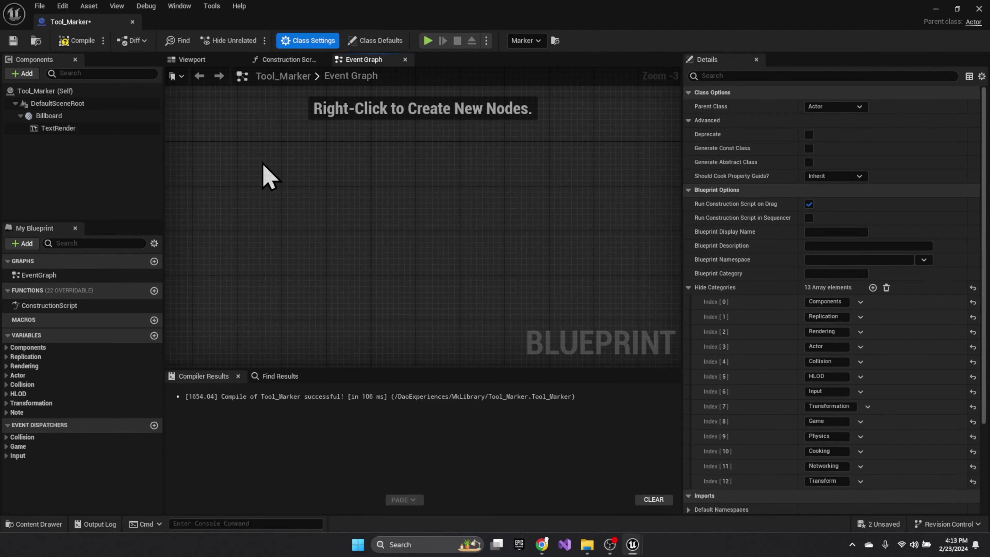
{"action": "left_click", "coordinate": [67, 44]}
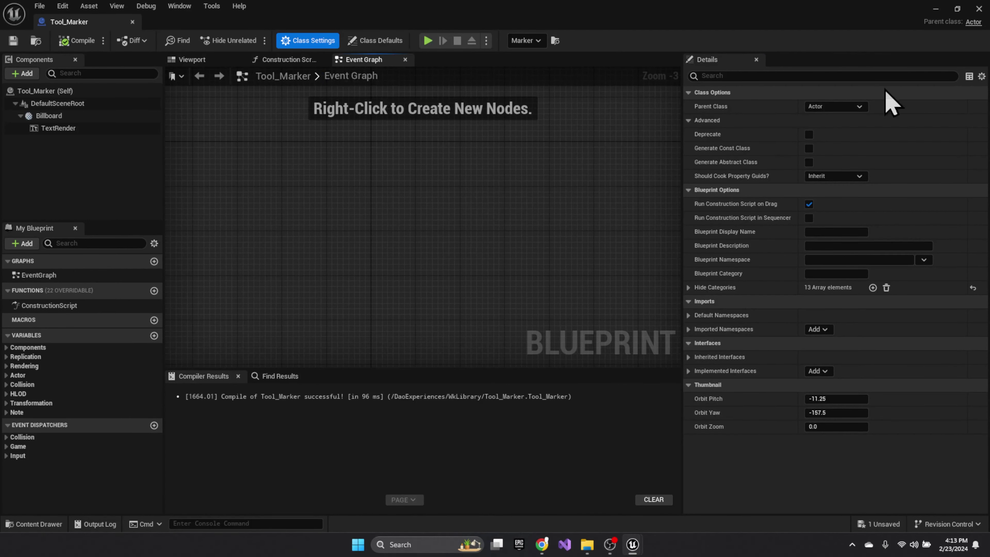
Close the Tool_Marker Blueprint and rename utility, then switch to the DAO_531 folder in File Explorer
{"action": "left_click", "coordinate": [978, 9]}
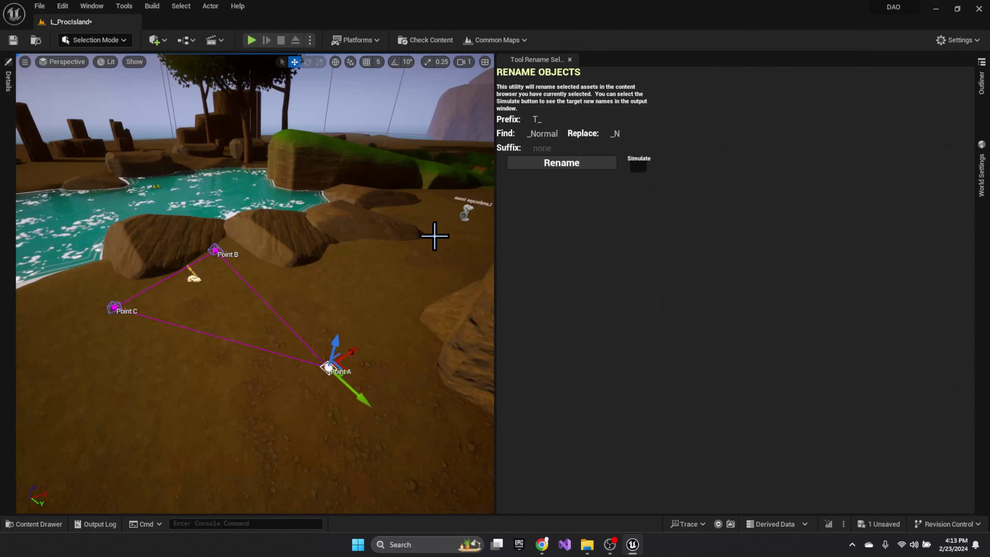
{"action": "left_click", "coordinate": [570, 60]}
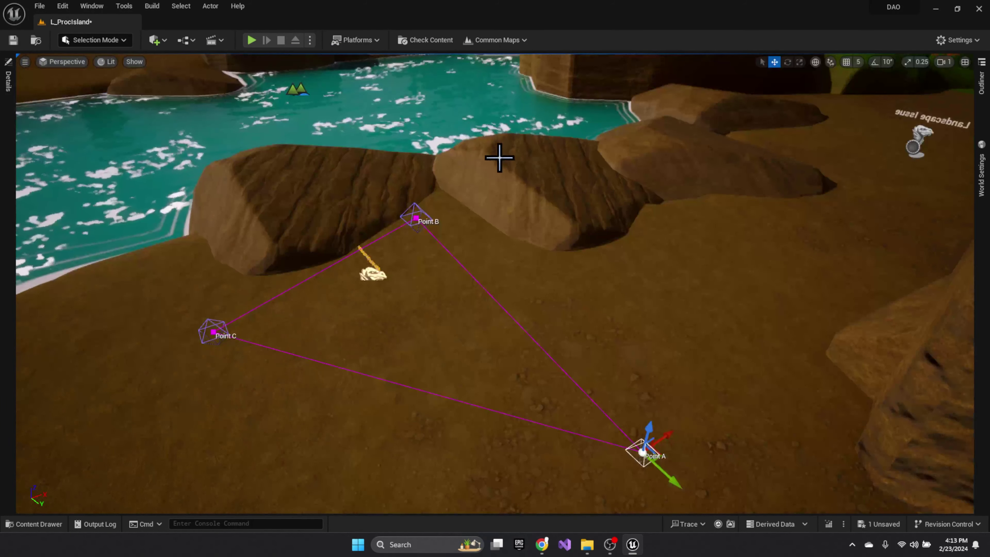
{"action": "key", "text": "alt+Tab"}
{"action": "key", "text": "alt+Tab"}
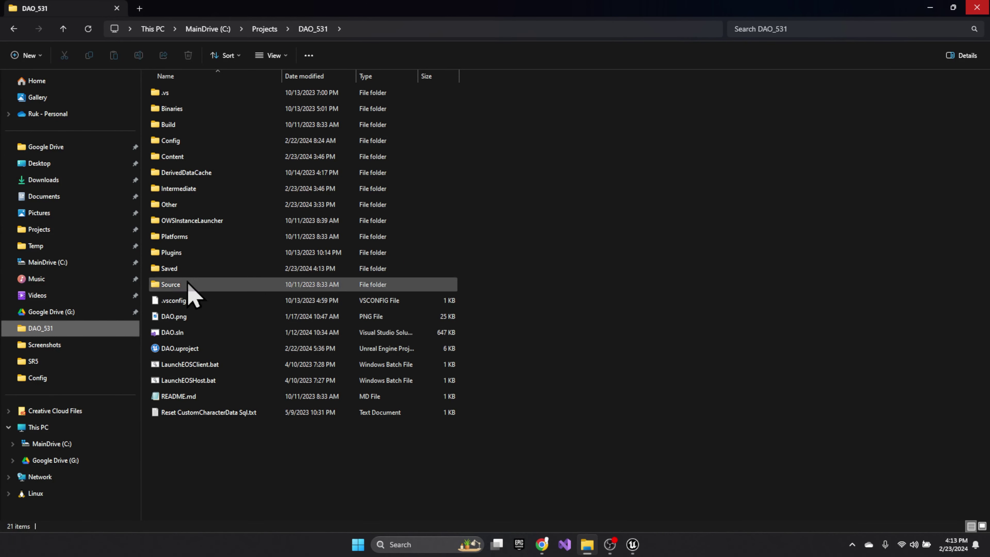
Open DAO_531's Other folder to show its ConceptArt, Images, Models and Notes subfolders
{"action": "double_click", "coordinate": [181, 206]}
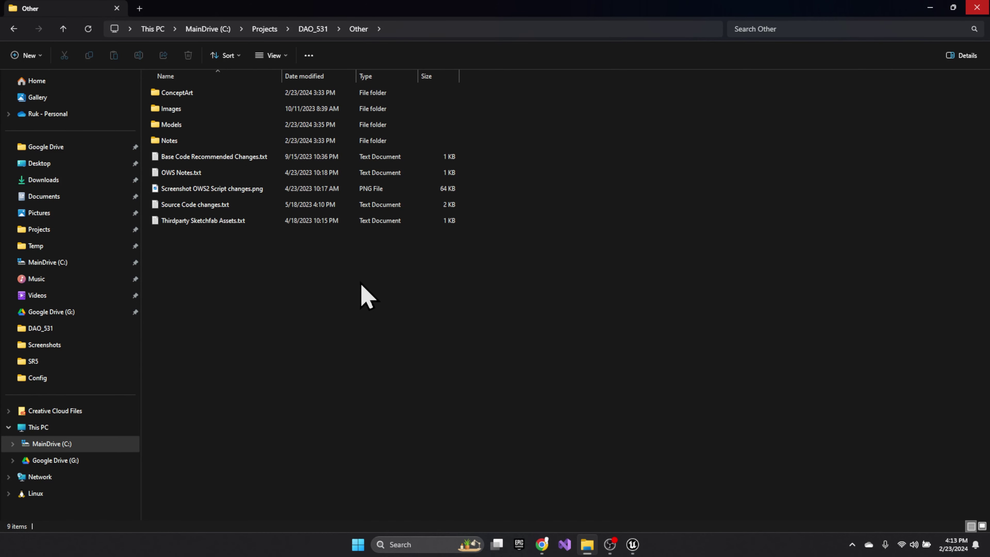
{"action": "key", "text": "alt+Tab"}
{"action": "key", "text": "alt+Tab"}
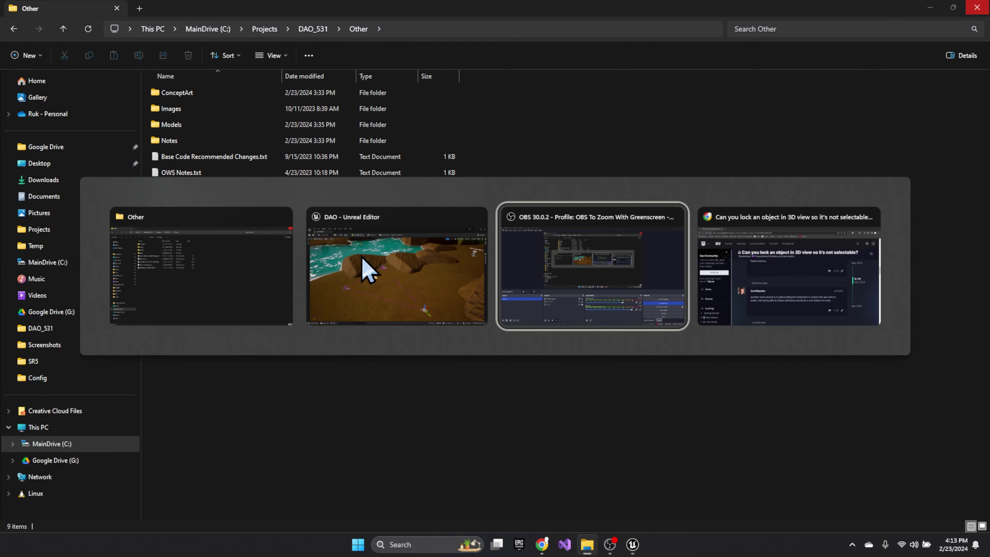